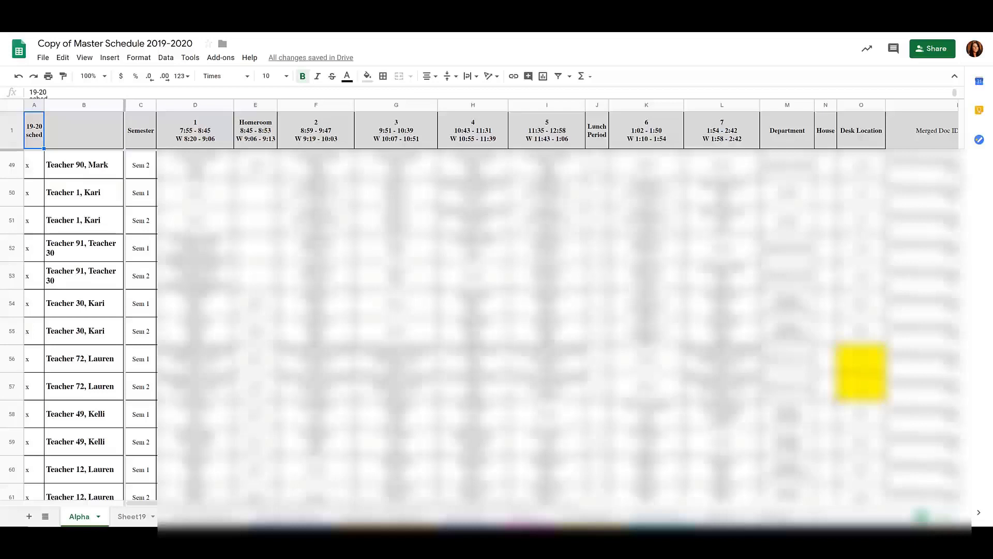
Filter period 1 column D on the Alpha sheet to show only PLAN rows
left_click(202, 108)
left_click(560, 79)
left_click(228, 130)
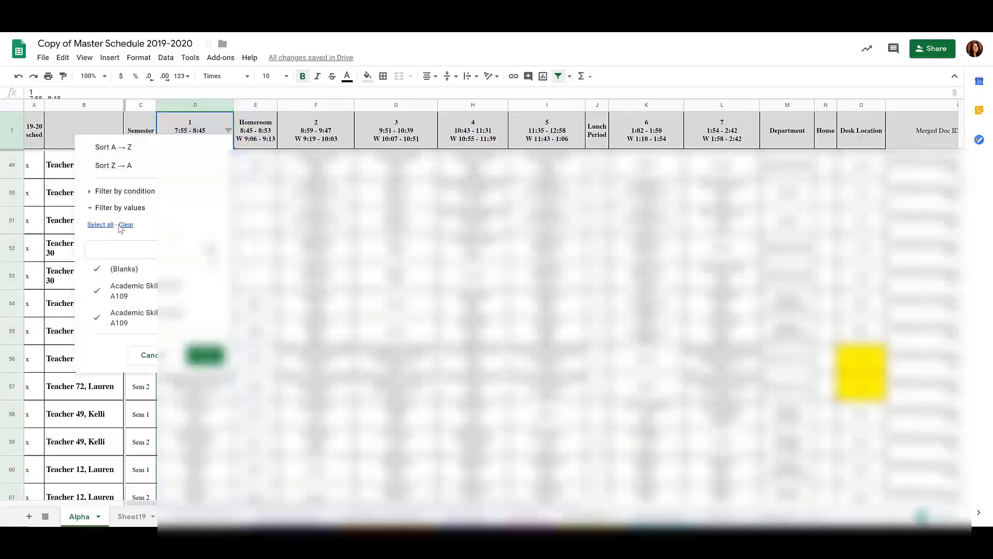
left_click(117, 248)
type("plan")
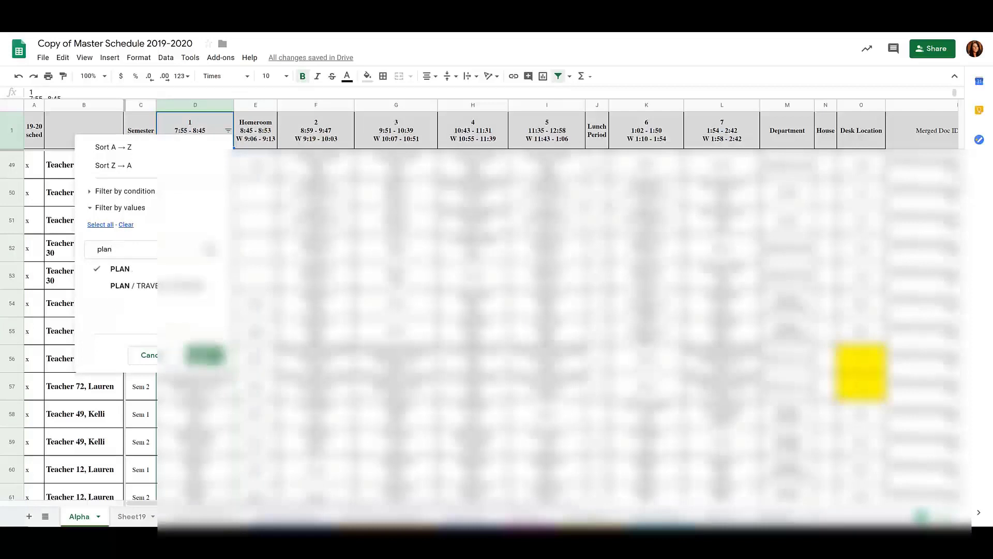
left_click(203, 355)
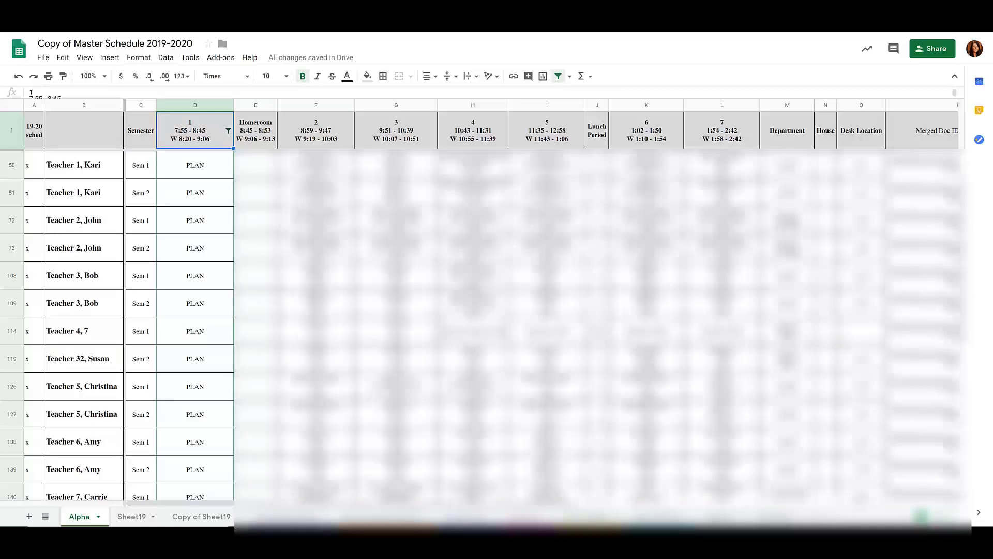
Go to the Copy of Sheet19 sheet and inspect the FILTER formula in B2
left_click(190, 515)
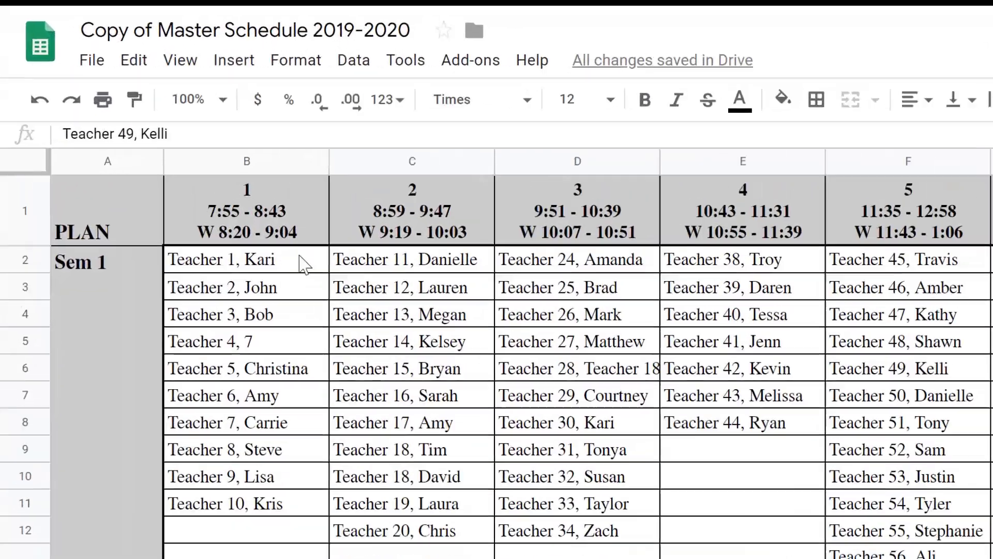
left_click(140, 154)
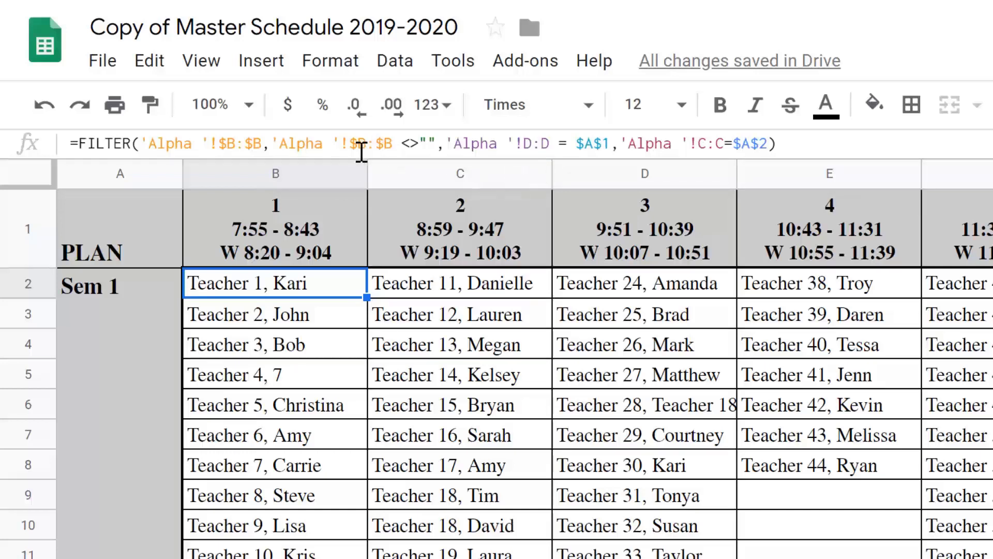
left_click(136, 246)
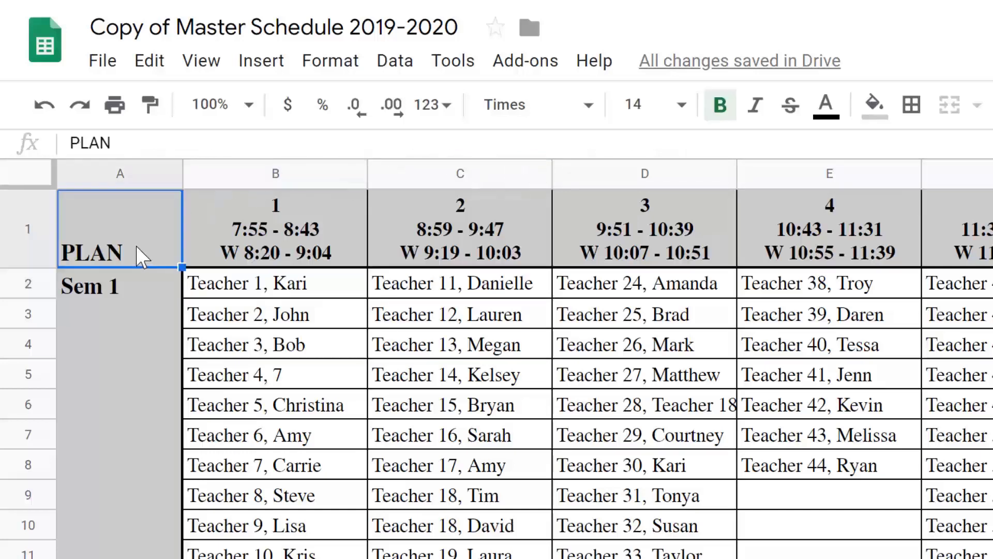
left_click(269, 282)
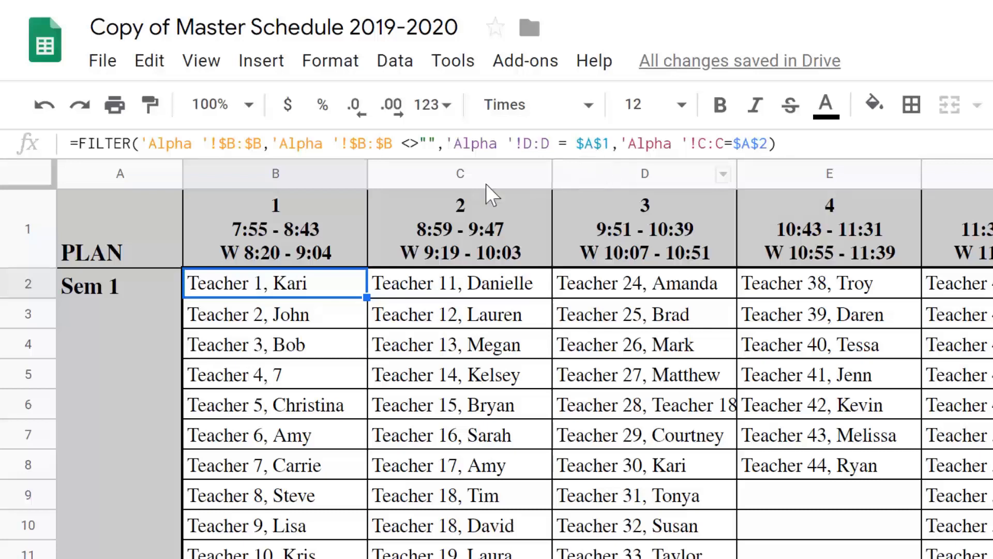
left_click(122, 244)
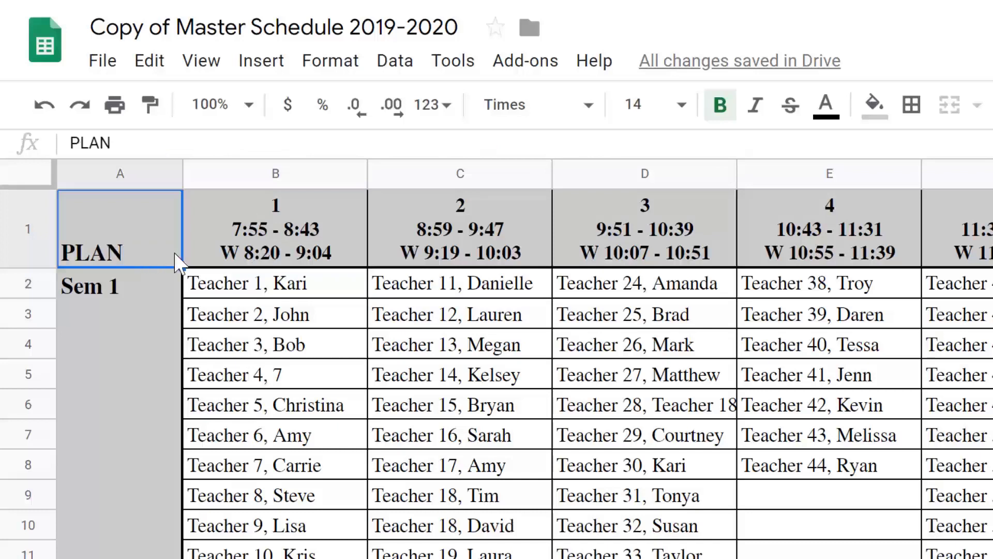
left_click(269, 296)
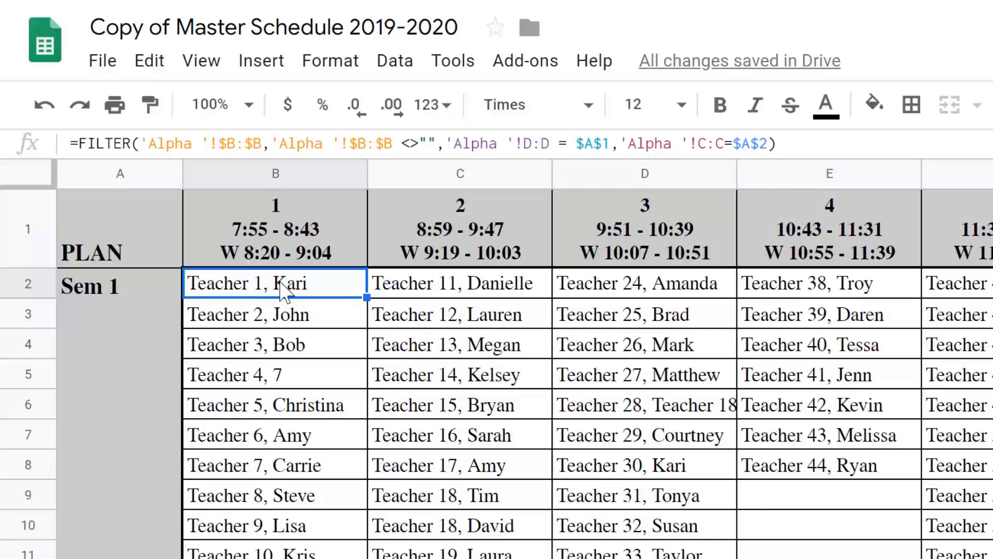
left_click(466, 297)
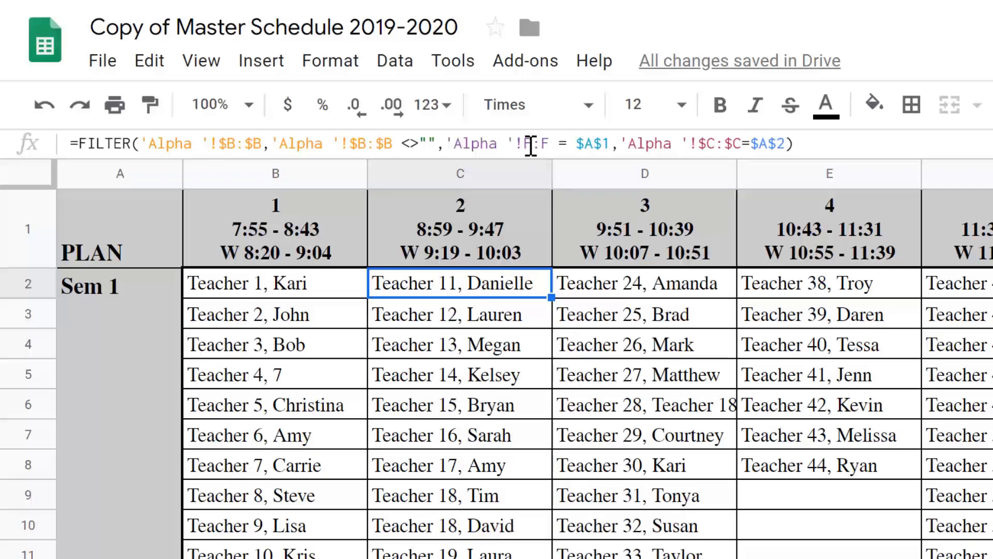
left_click_drag(516, 147, 552, 146)
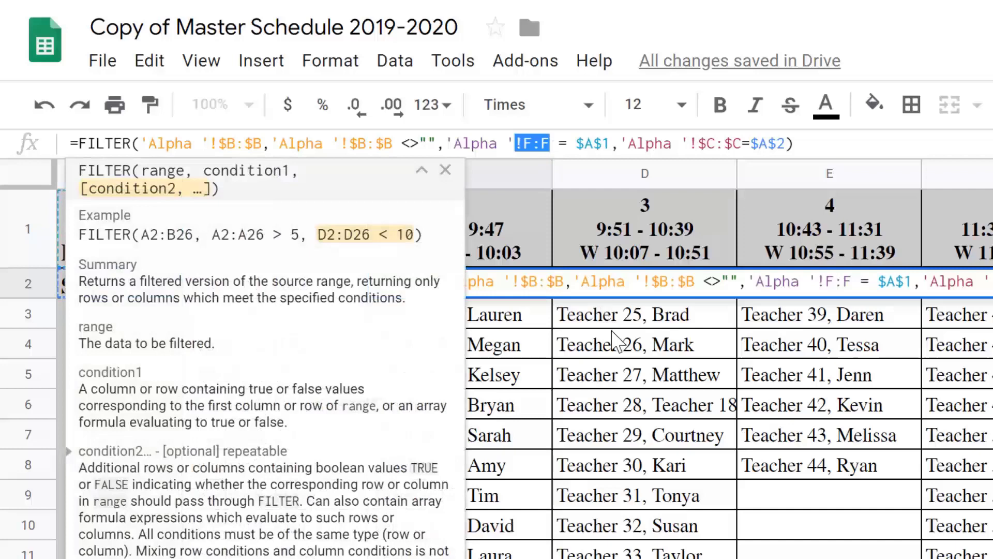
left_click(621, 317)
left_click(631, 283)
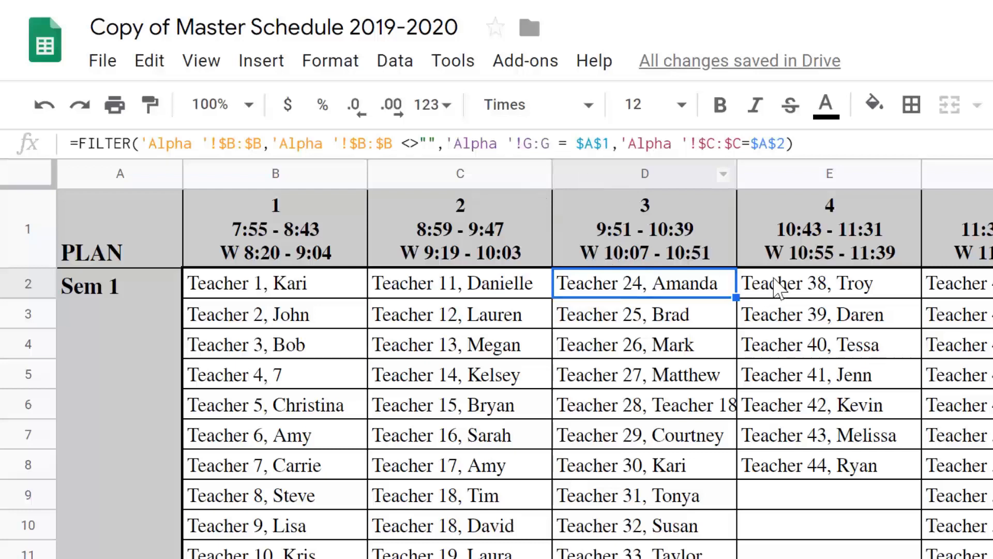
left_click(778, 288)
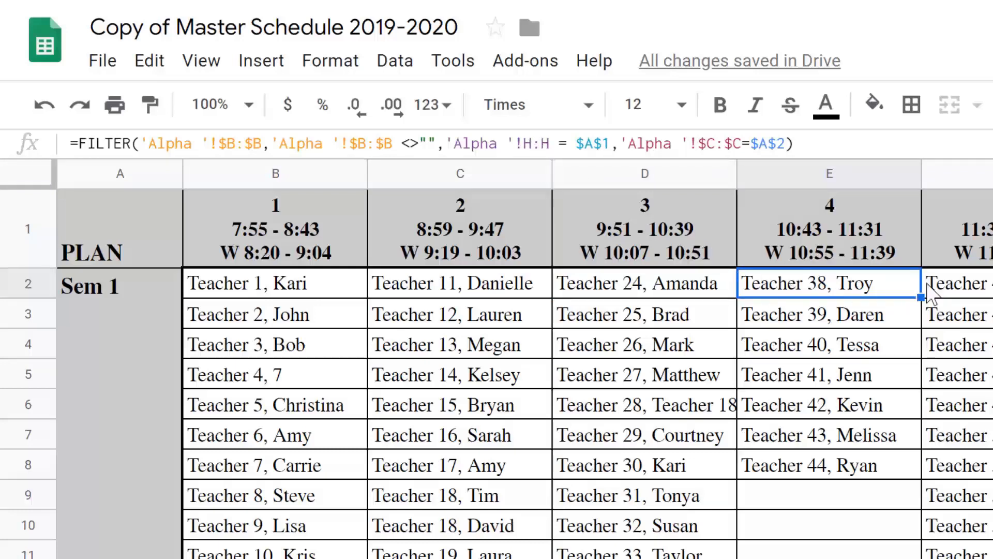
left_click(931, 290)
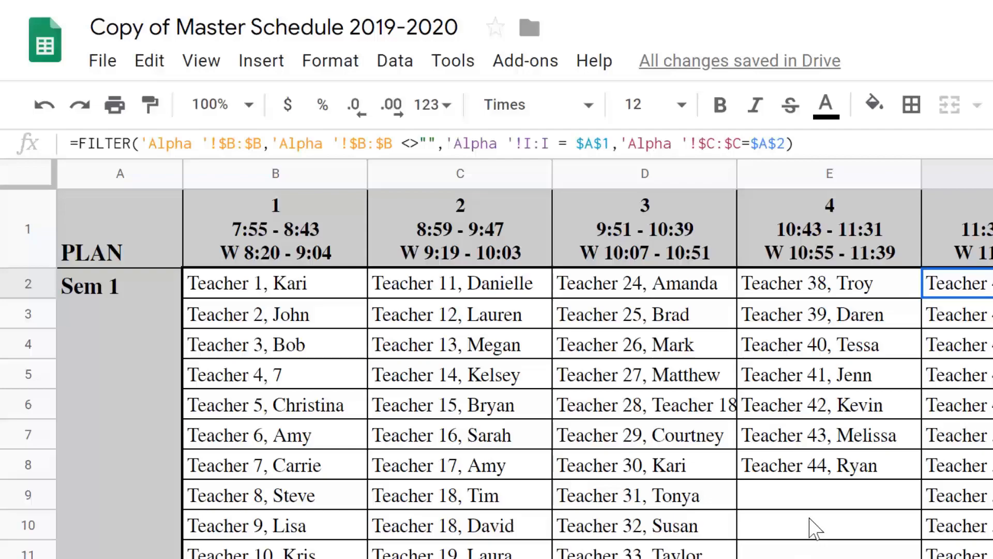
scroll(810, 518, "down", 12)
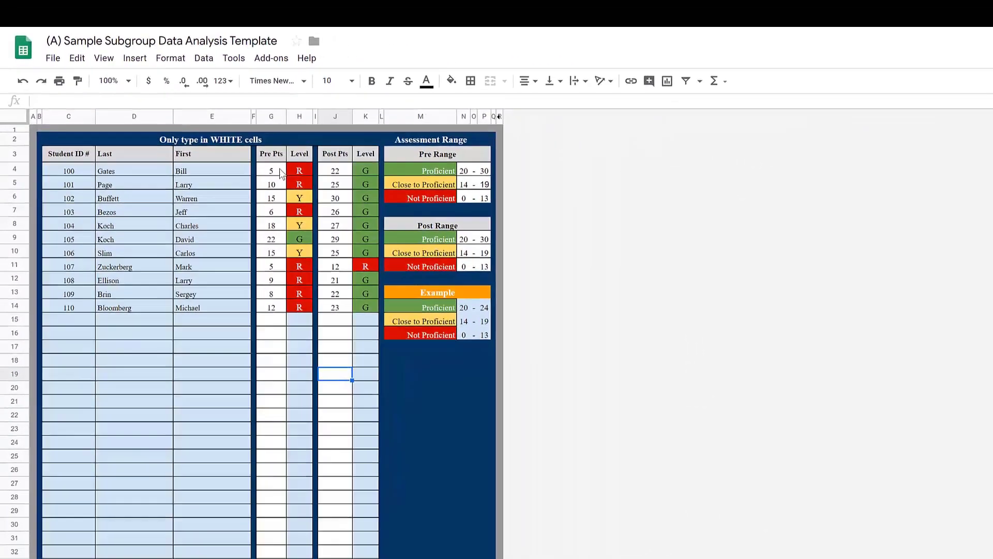
Add a conditional formatting rule on column G filling values less than or equal to 13 red
left_click_drag(239, 157, 239, 278)
left_click(224, 106)
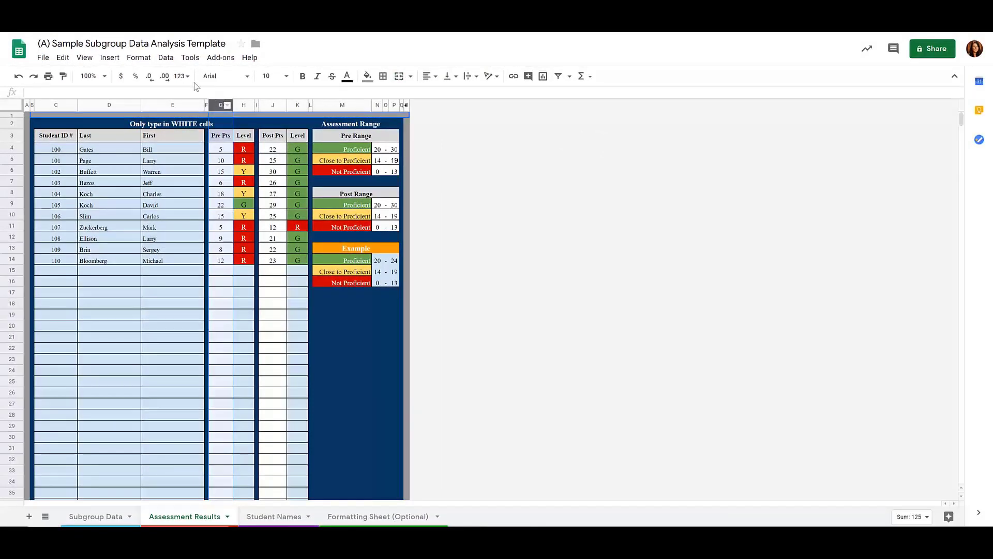
left_click(140, 57)
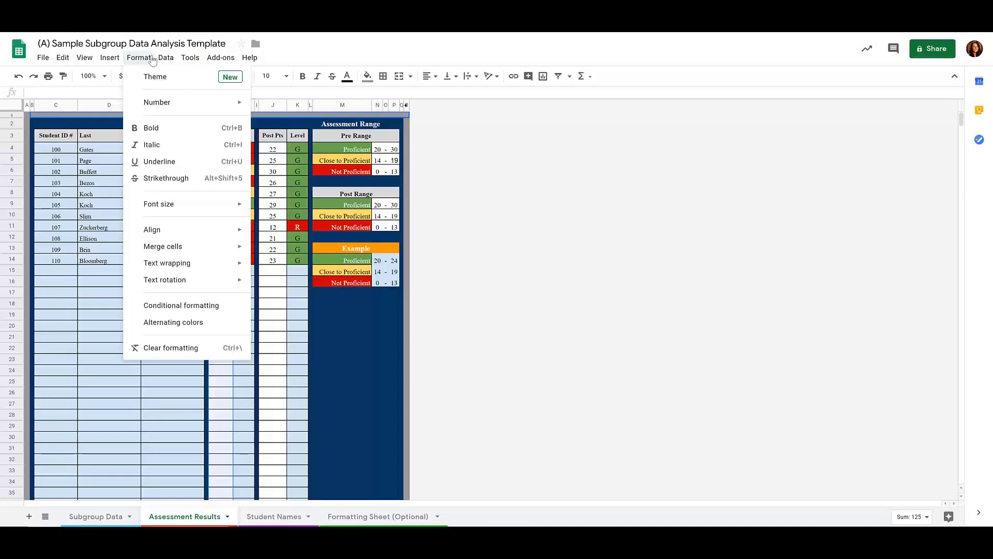
left_click(245, 313)
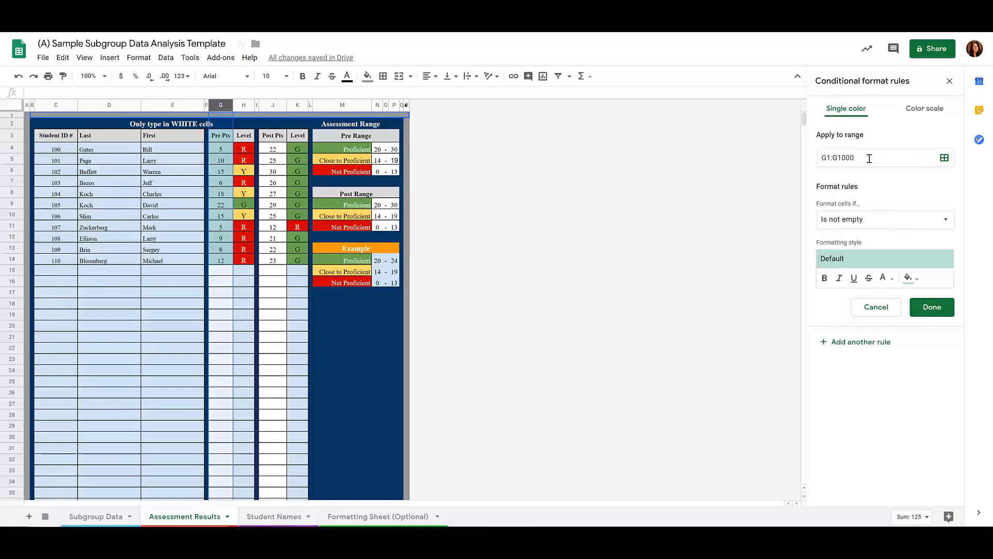
left_click(870, 218)
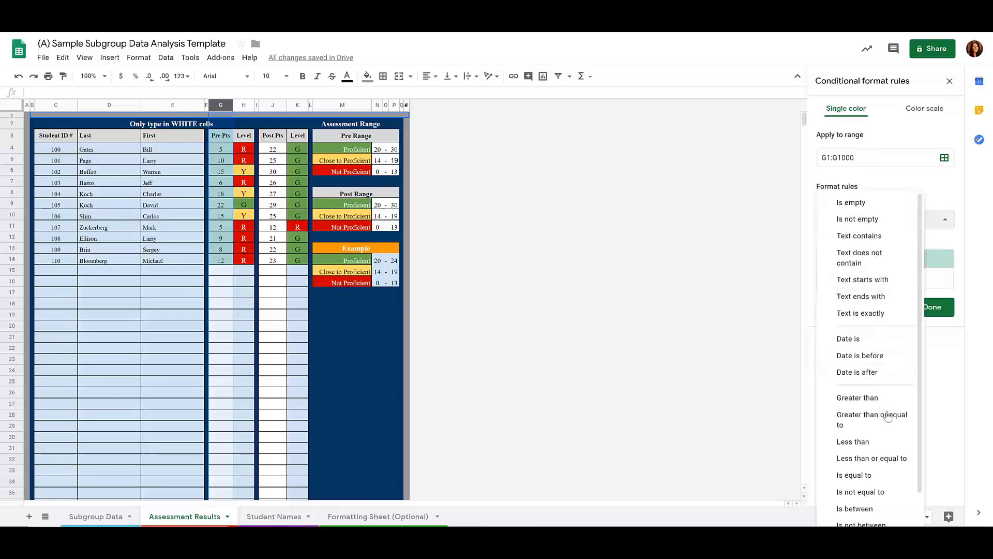
left_click(894, 464)
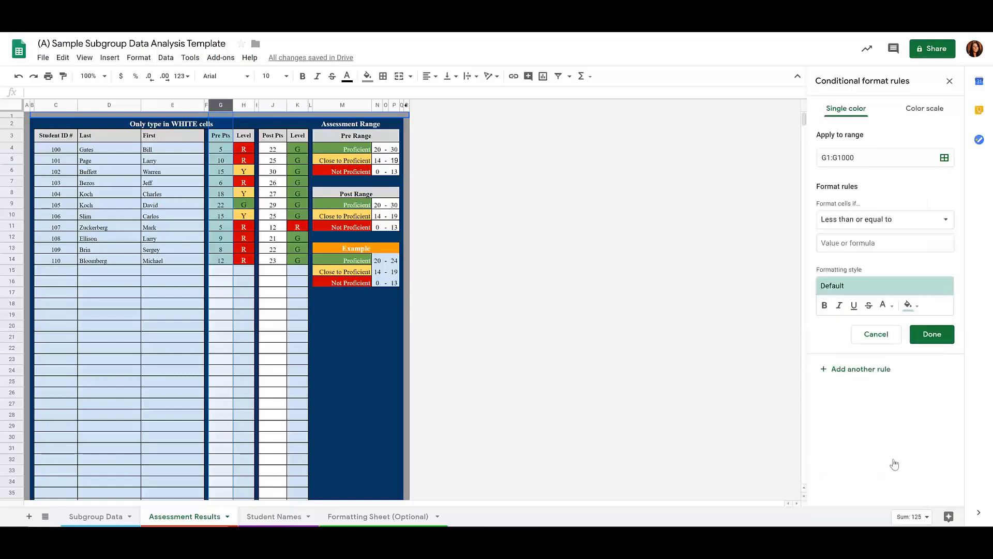
left_click(872, 243)
type("13")
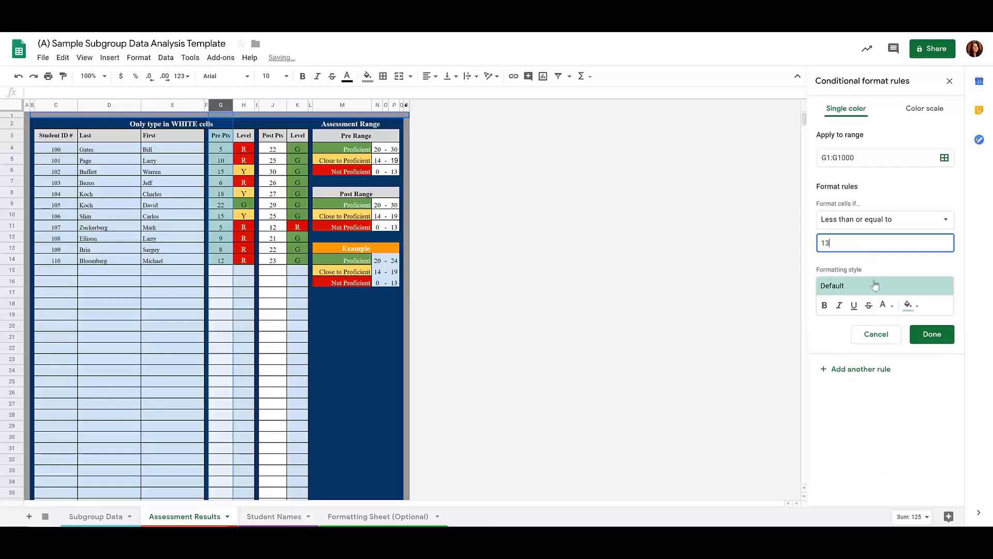
left_click(910, 305)
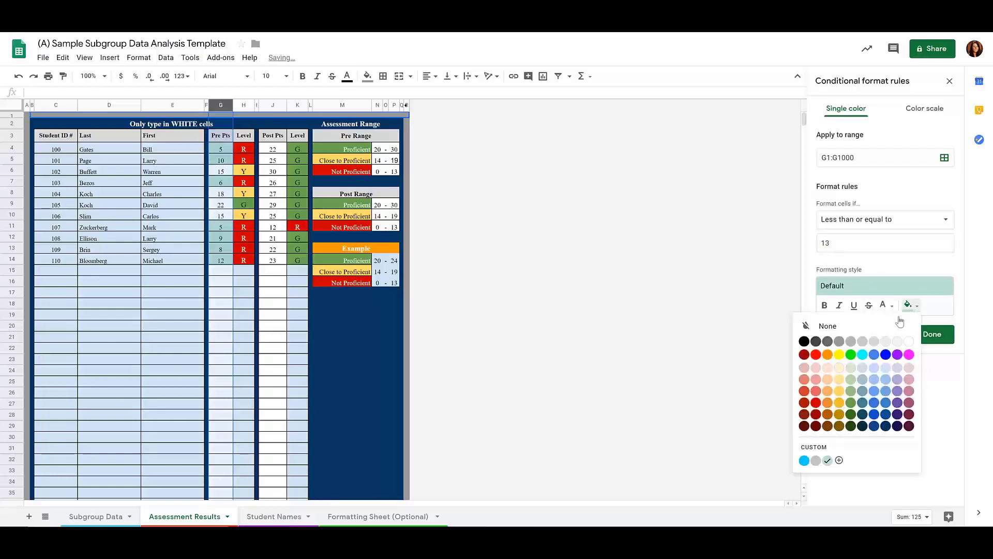
left_click(816, 355)
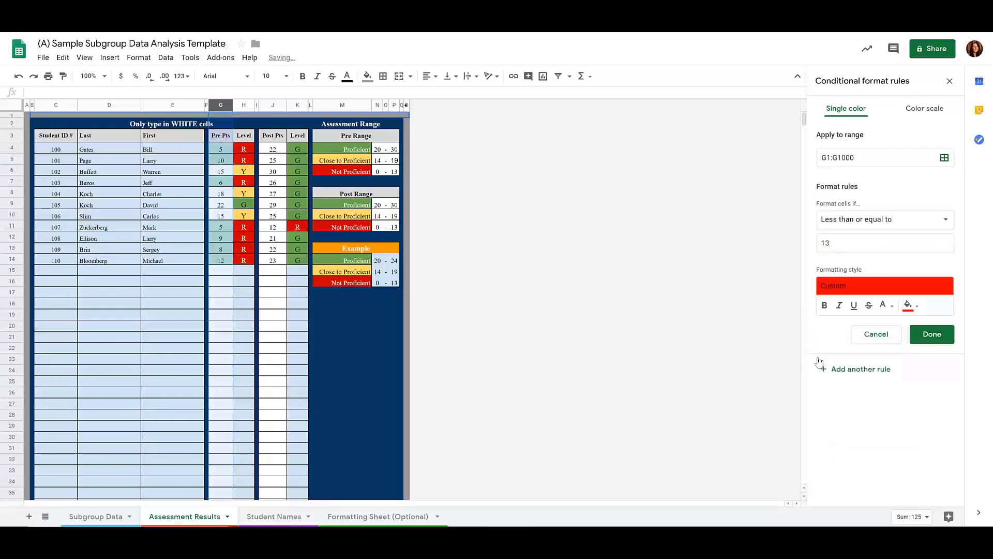
left_click(927, 338)
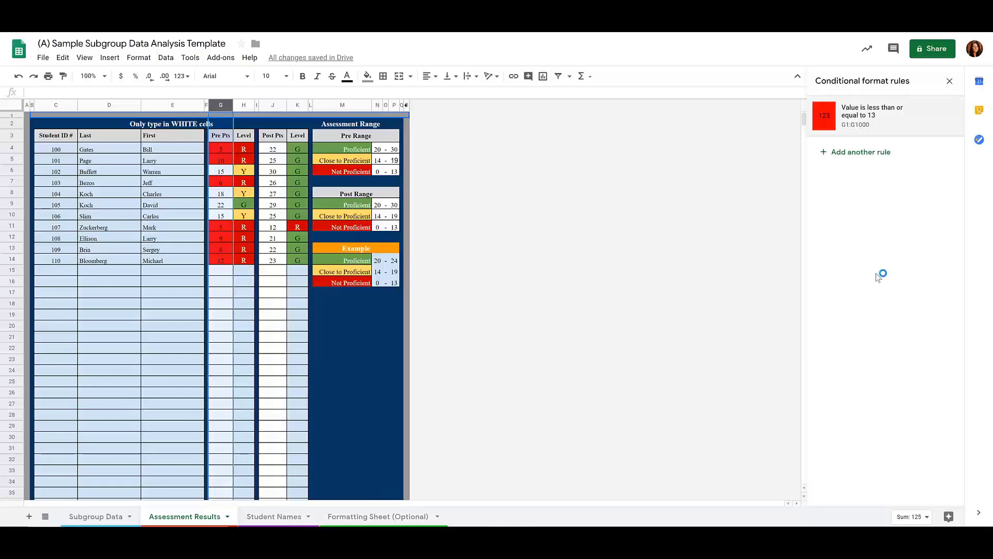
Add a second rule on column G filling values between 13 and 20 yellow
left_click(862, 153)
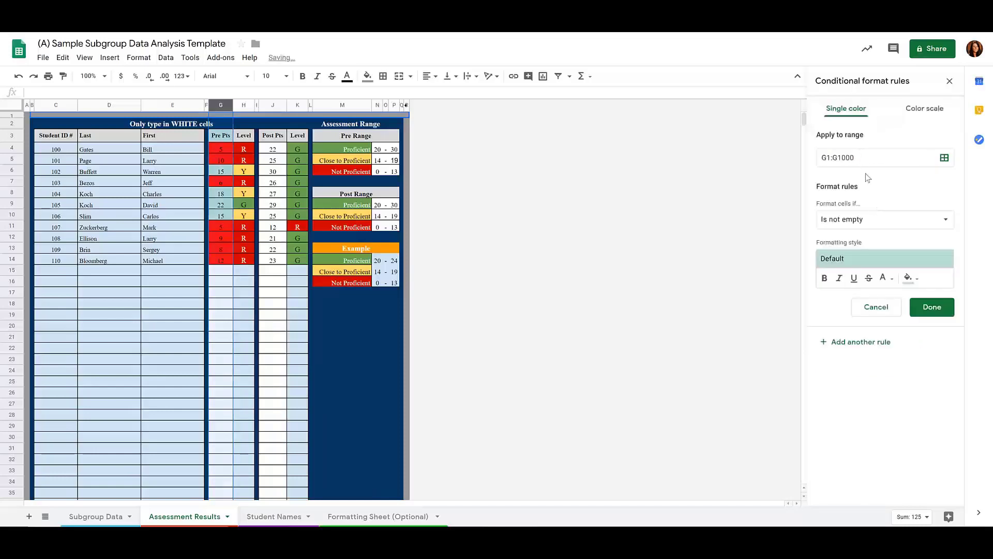
left_click(878, 224)
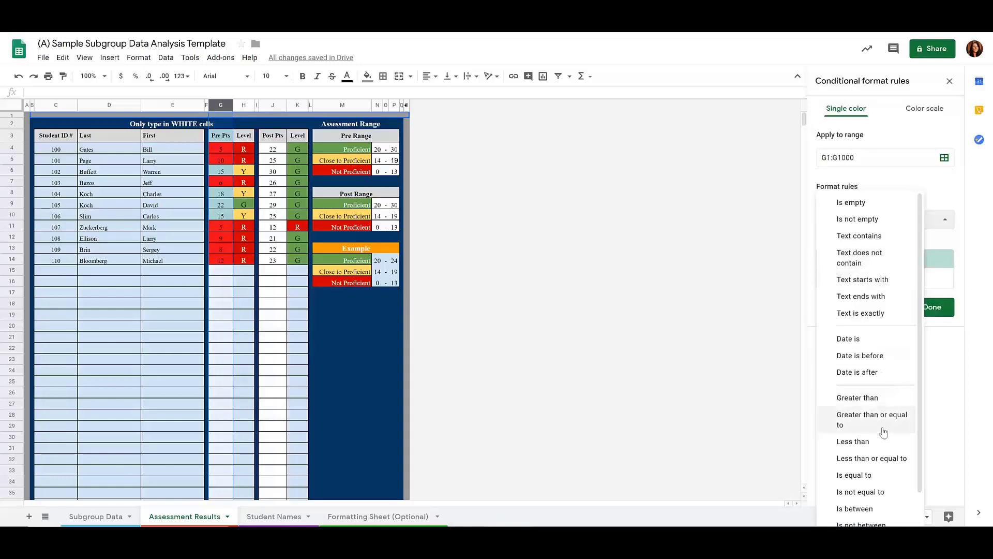
scroll(890, 455, "down", 1)
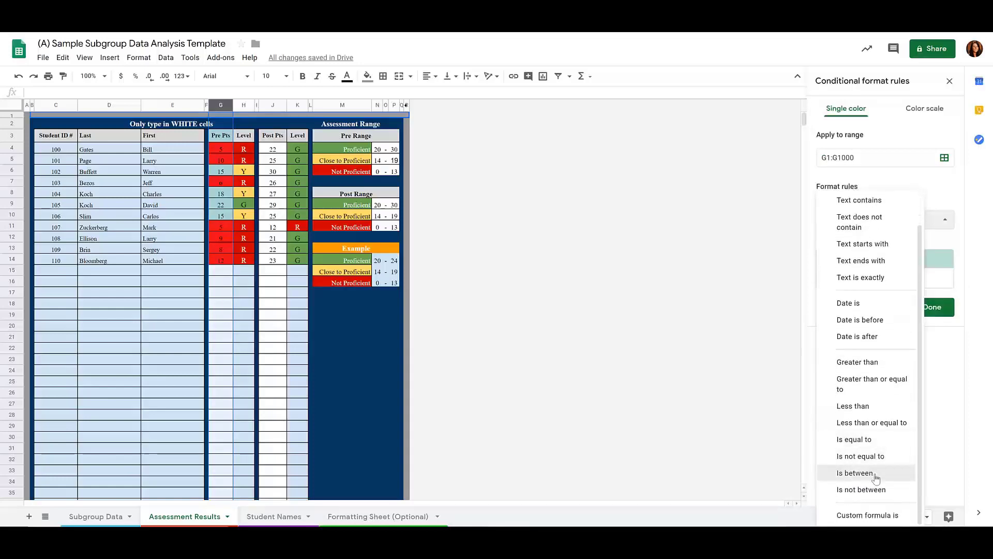
left_click(876, 472)
left_click(851, 246)
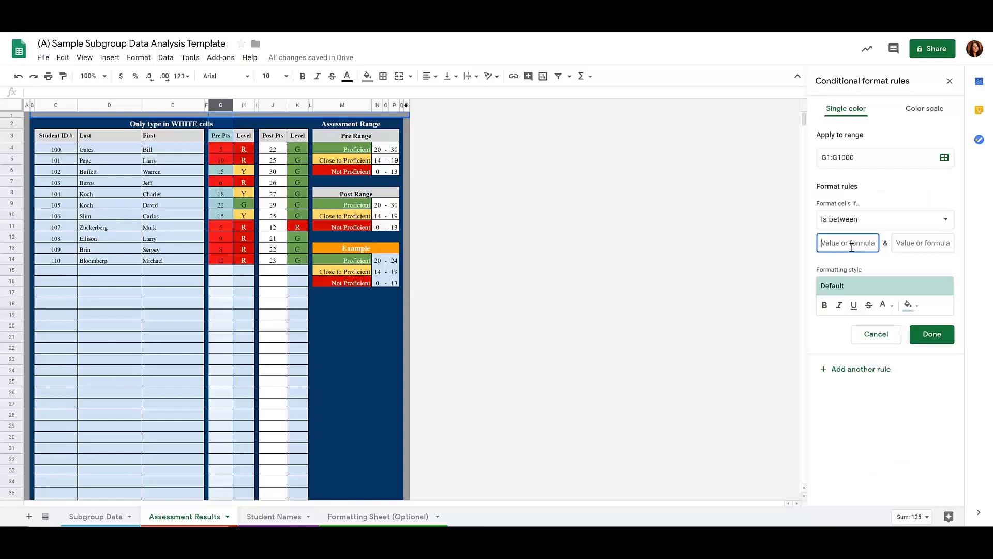
type("14")
type("3")
left_click(942, 242)
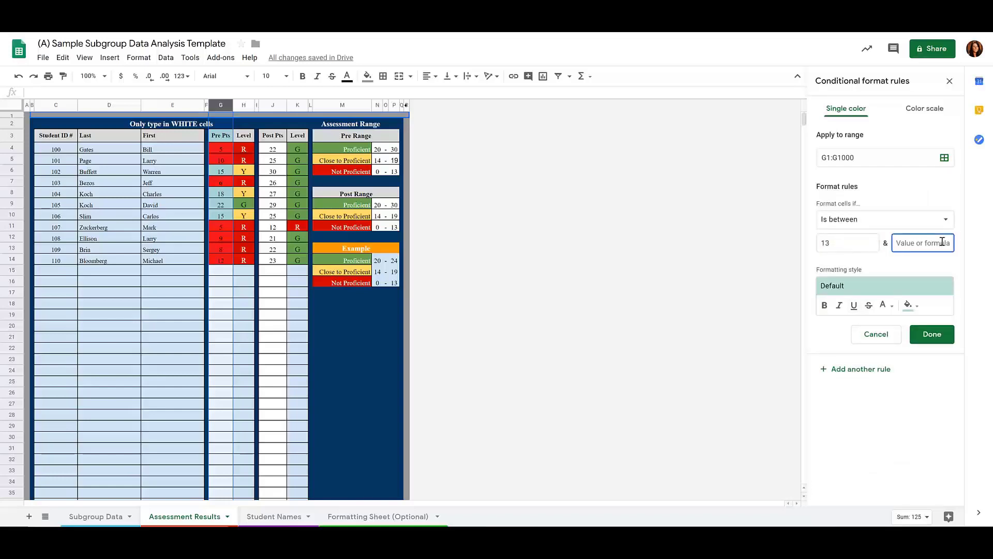
type("20")
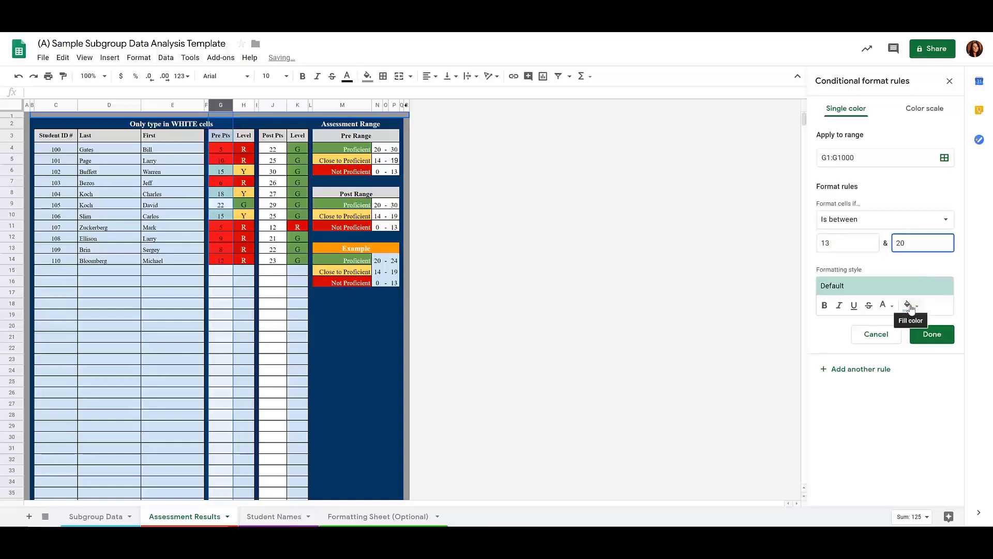
left_click(911, 309)
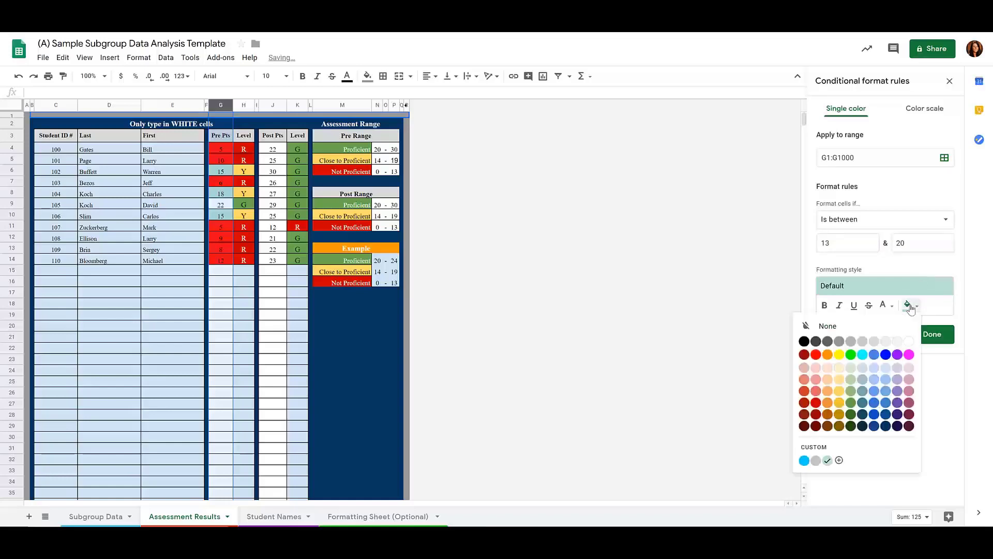
left_click(839, 354)
left_click(932, 335)
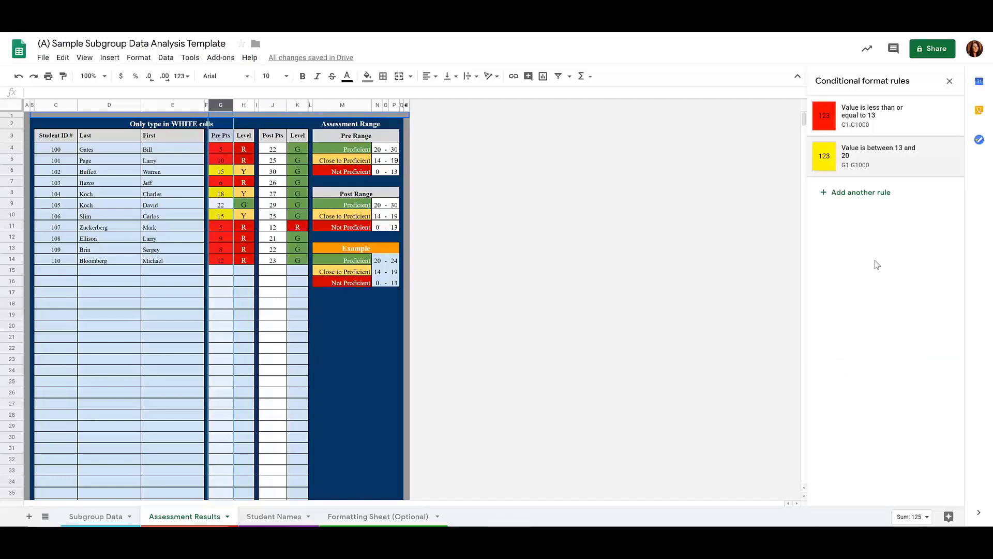
Add a third rule on column G filling values greater than 19 green
left_click(869, 193)
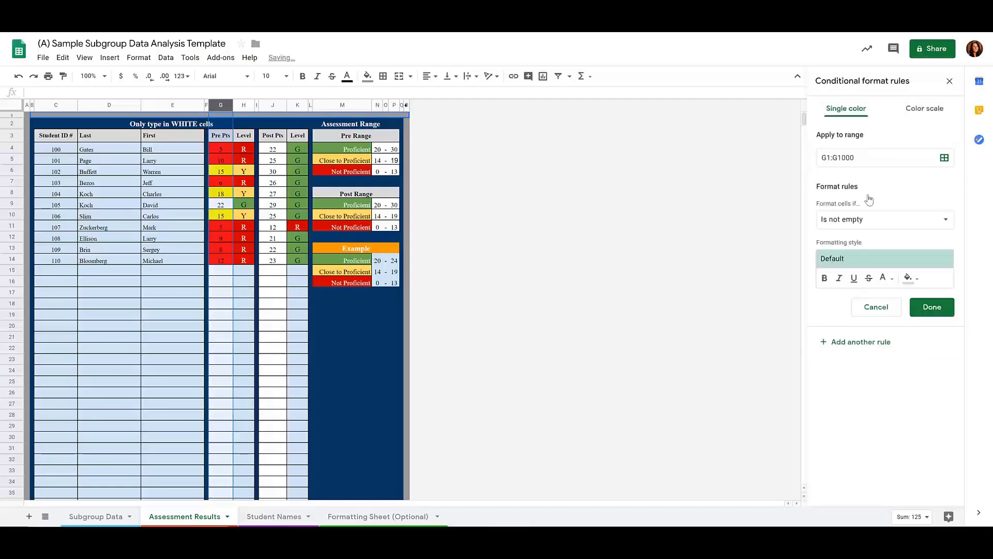
left_click(898, 226)
left_click(892, 391)
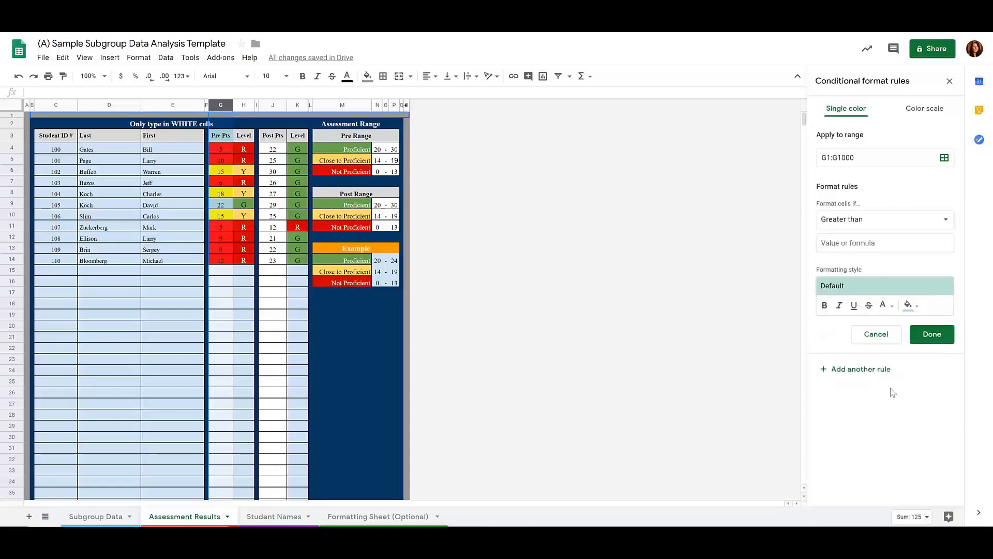
left_click(874, 242)
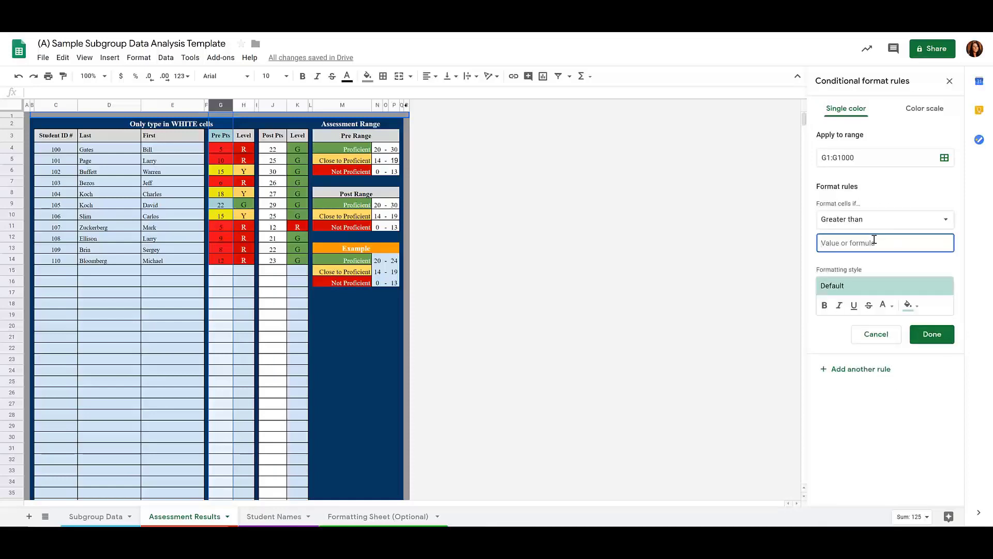
type("19")
left_click(911, 305)
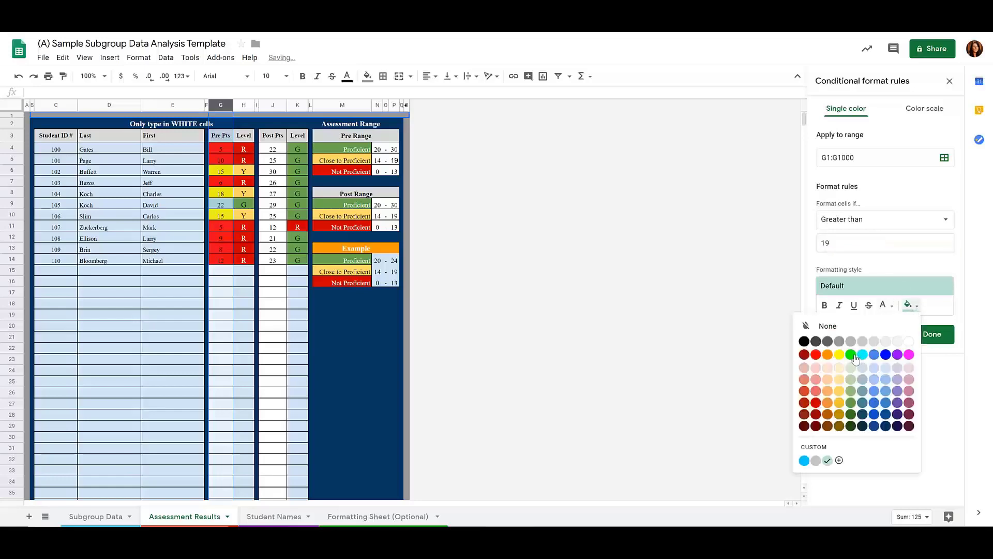
left_click(851, 355)
left_click(932, 334)
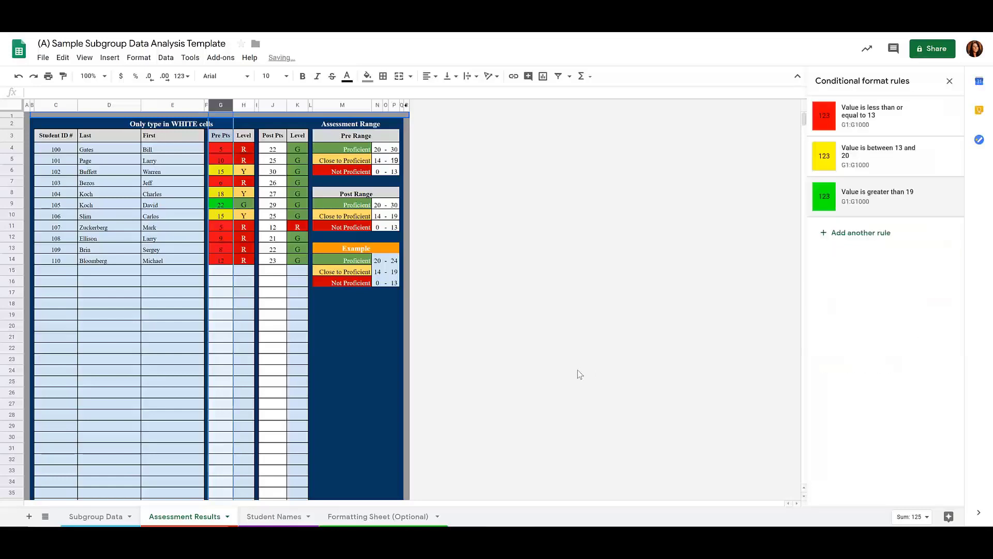
Enter test scores 13, 15 and 8 into G16, G17 and G18
left_click(228, 285)
type("13")
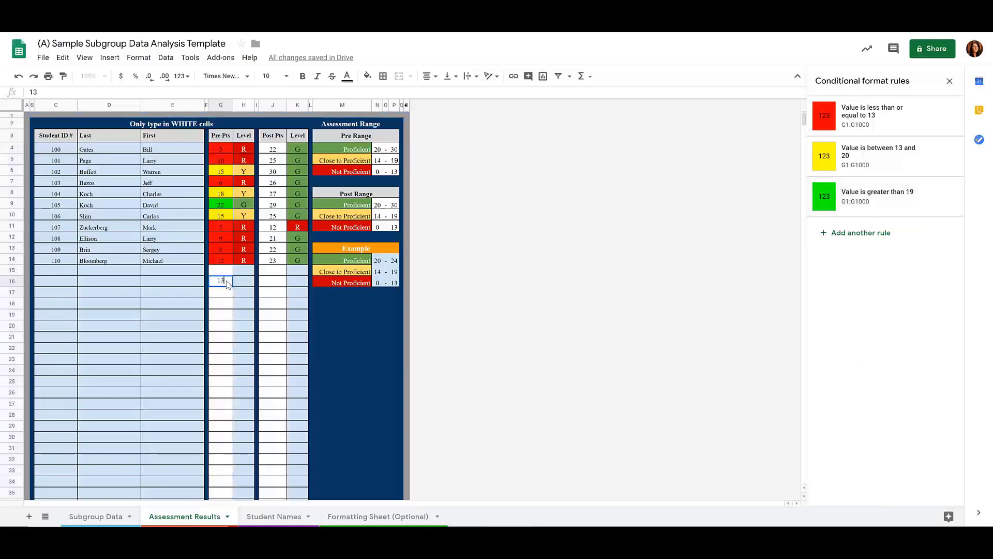
key("Return")
type("15")
key("Return")
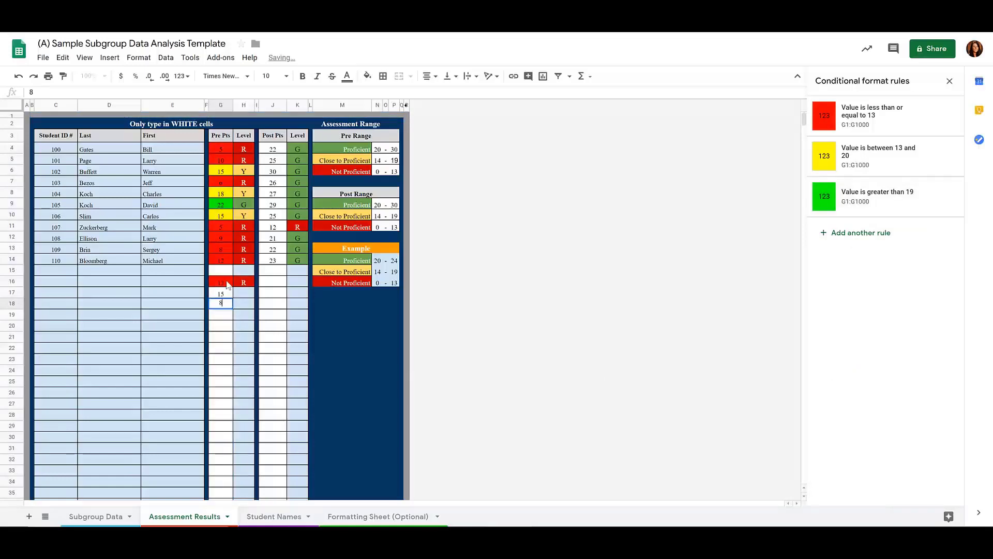
type("8")
left_click(235, 315)
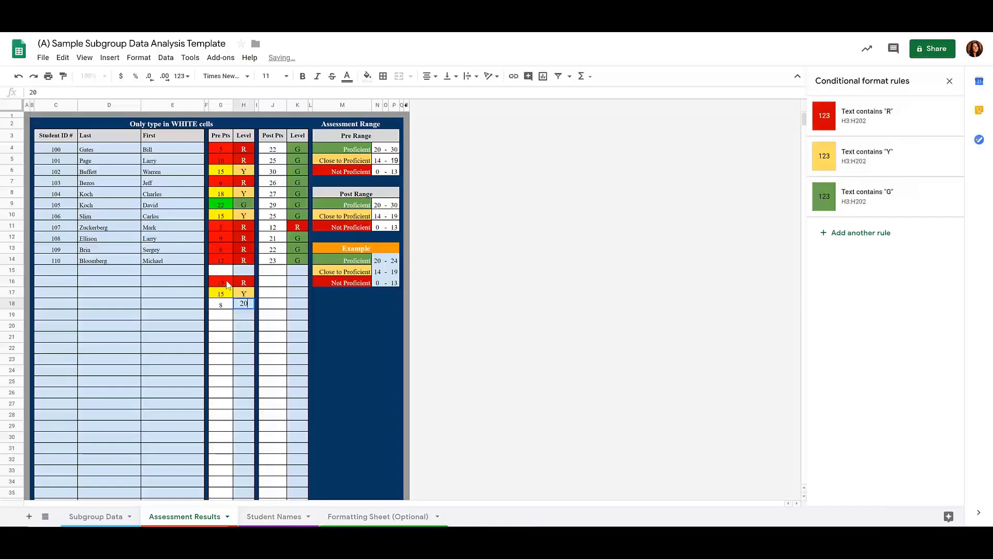
Clear the stray 20 from H18 and enter 20 into G19
left_click(244, 307)
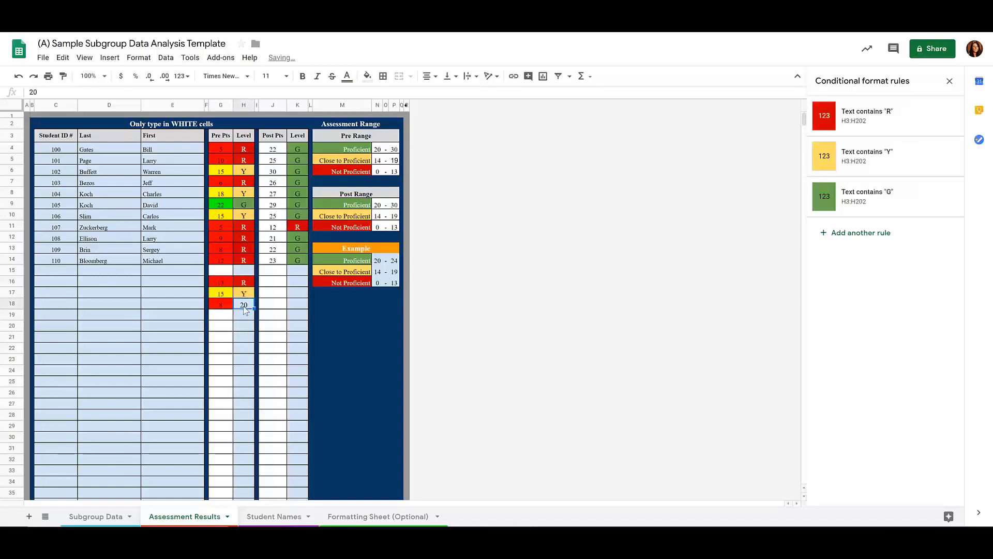
key("Delete")
left_click(221, 316)
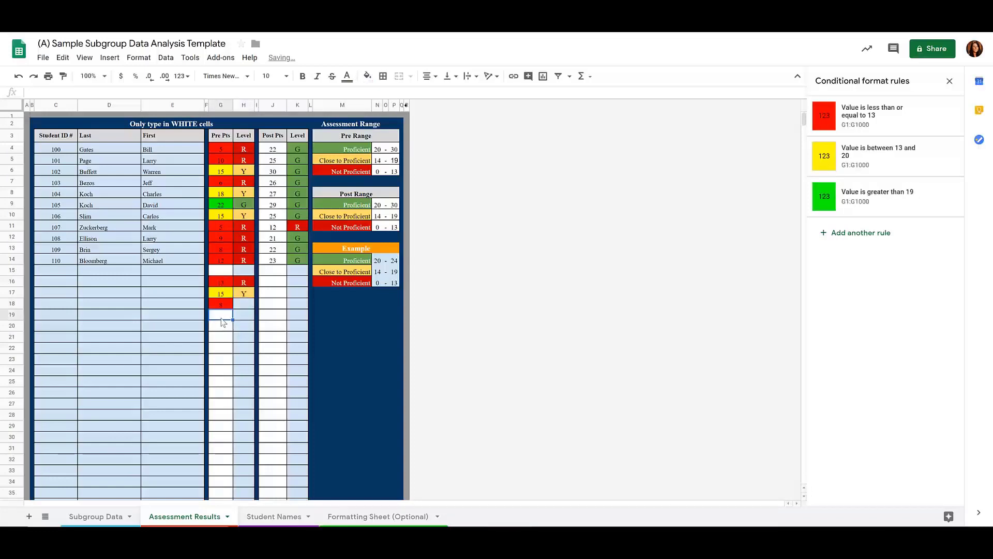
type("20")
key("Return")
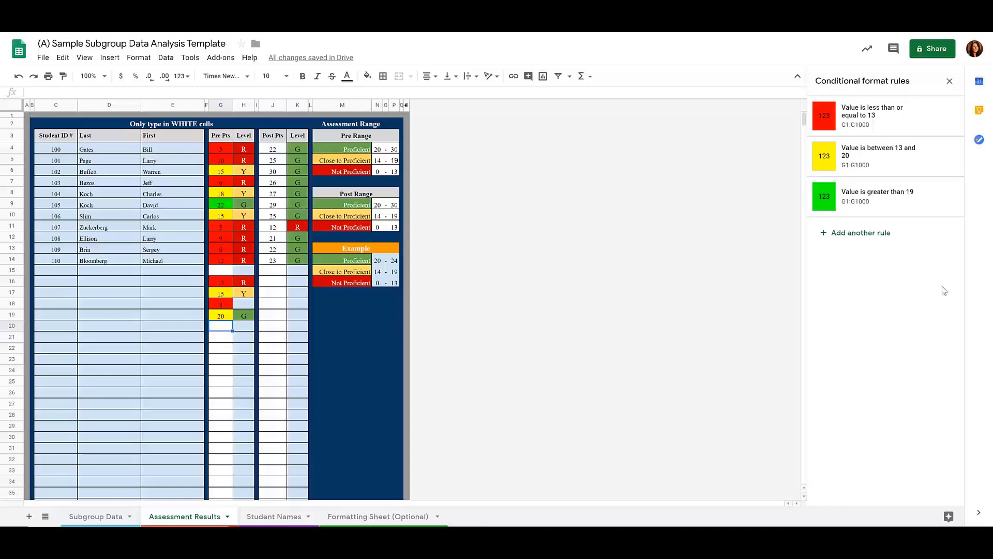
Start a new single-colour rule for G20, briefly trying Color scale, and browse the condition list
left_click(883, 239)
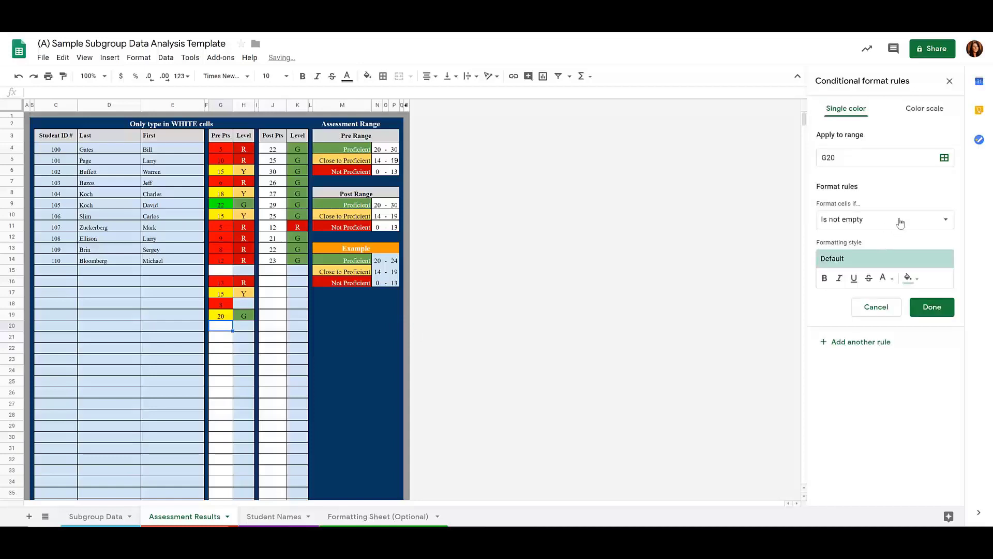
left_click(946, 109)
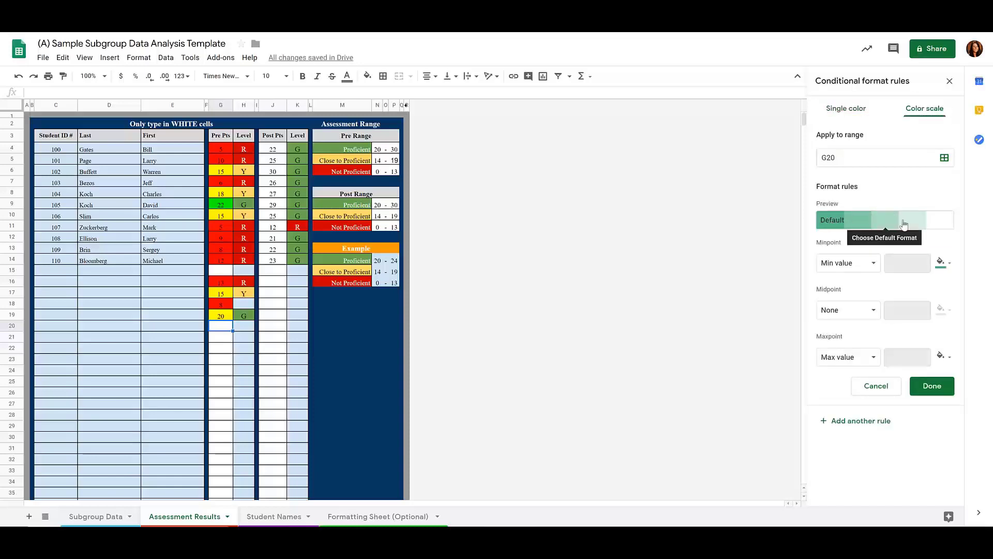
left_click(868, 111)
left_click(867, 218)
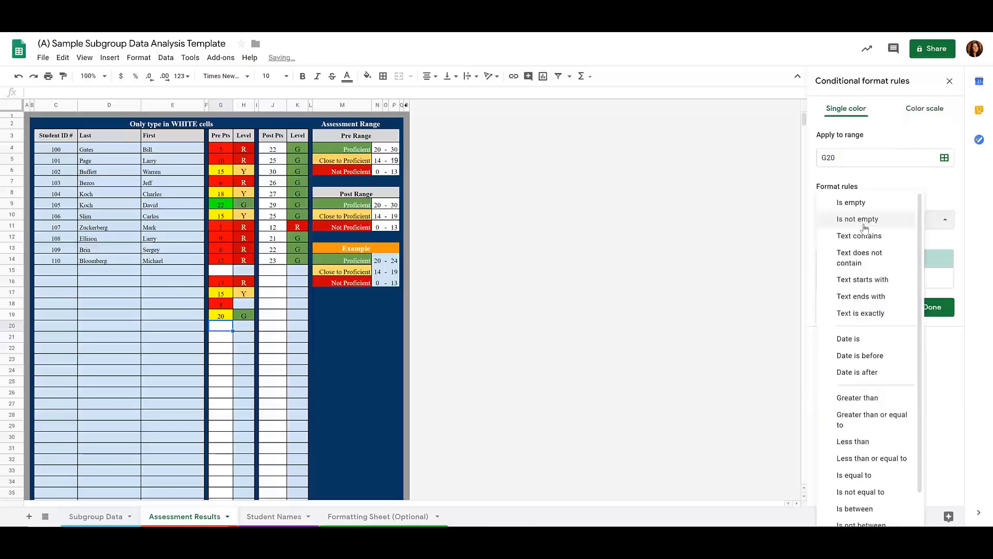
scroll(867, 300, "down", 1)
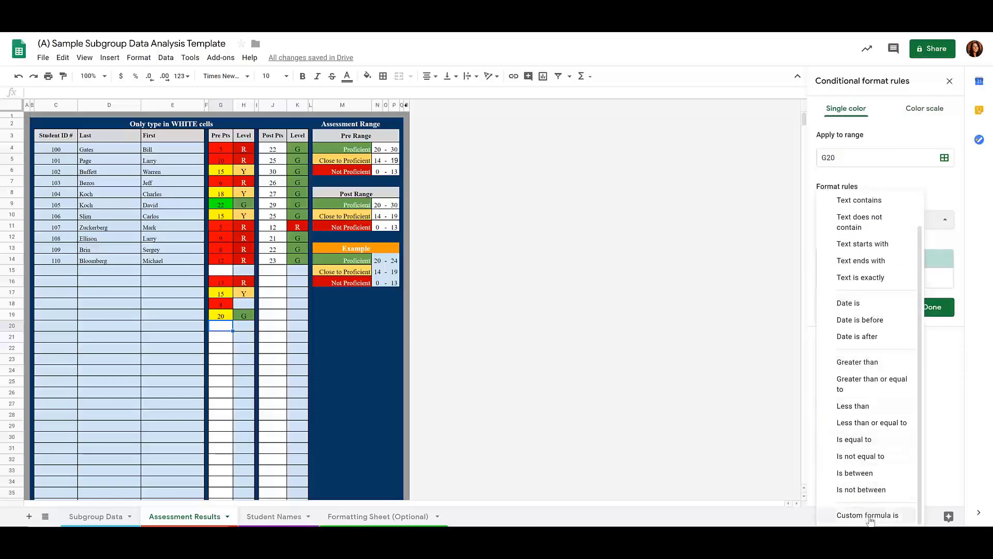
scroll(875, 424, "up", 1)
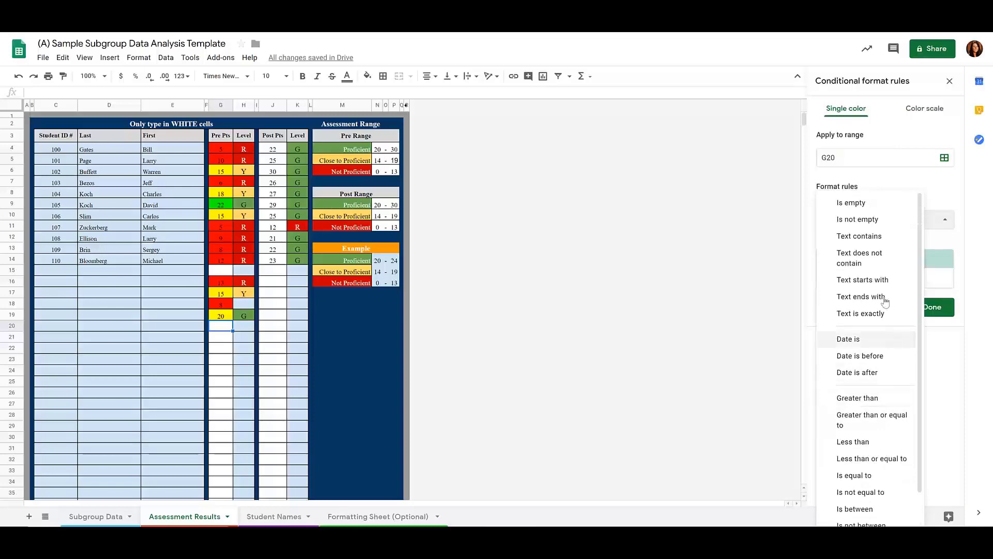